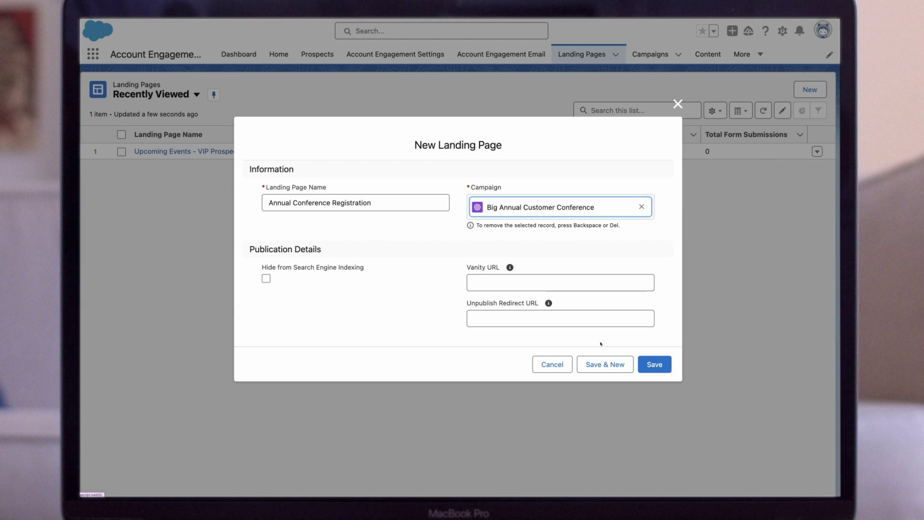
# - Save the new Annual Conference Registration landing page record and open it for editing in the builder
pyautogui.click(655, 364)
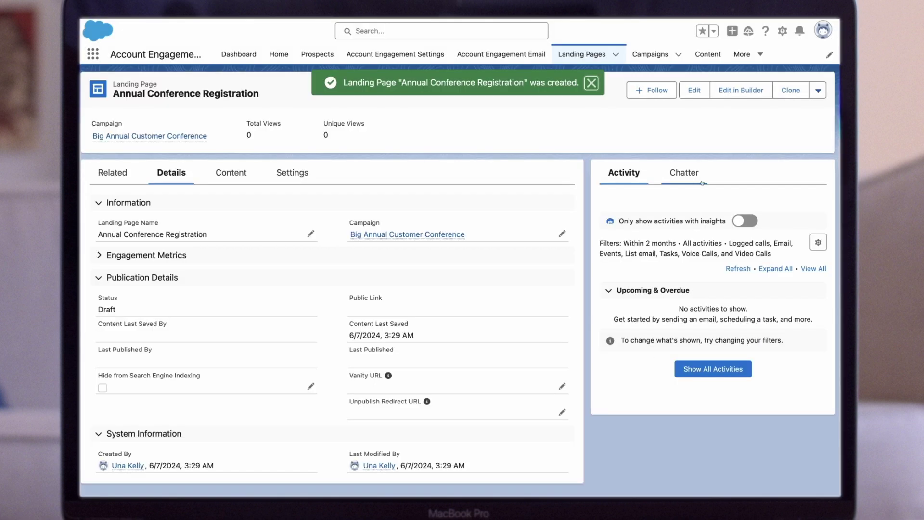
pyautogui.click(736, 98)
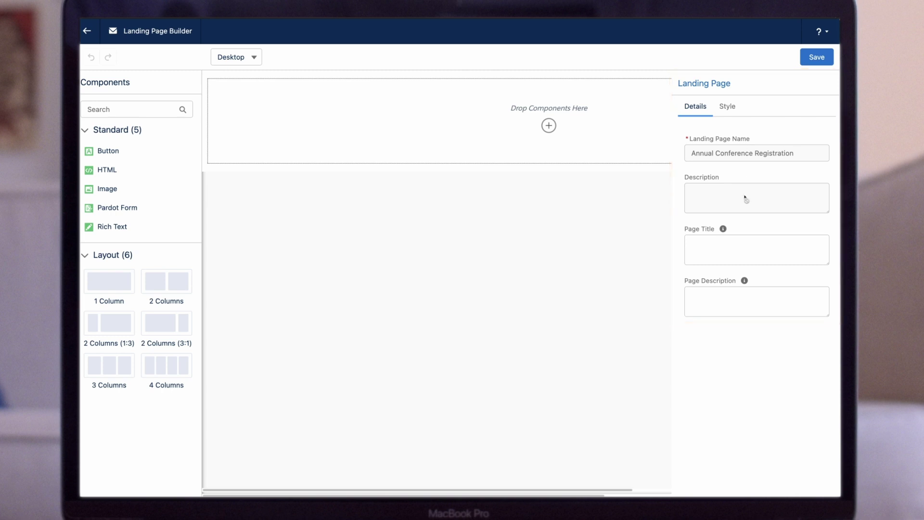
# - Set the page description to "Sign up for this years LenoxSoft Annual Conference" and the page title to "LenoxSoft Annual Conference"
pyautogui.click(745, 294)
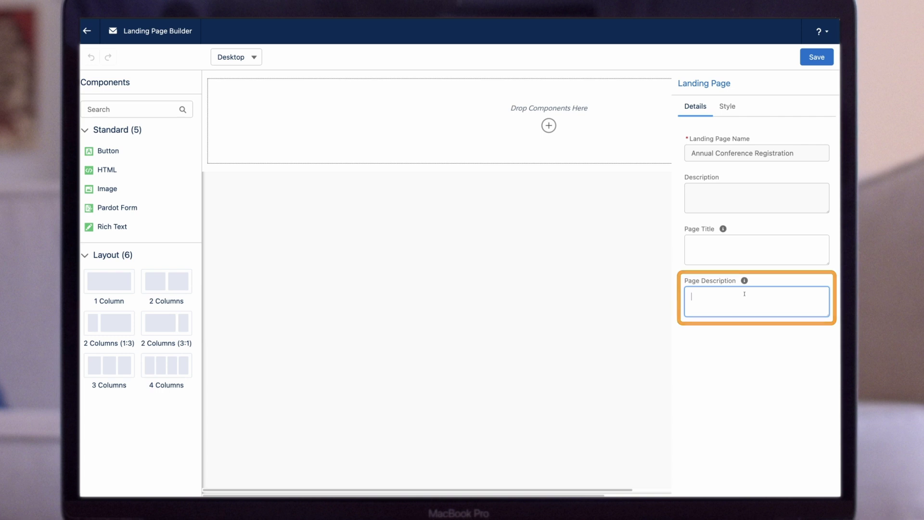
pyautogui.write('Sign up for this years LenoxSoft Annual Conference')
pyautogui.click(768, 250)
pyautogui.write('LenoxSoft Annual Conference')
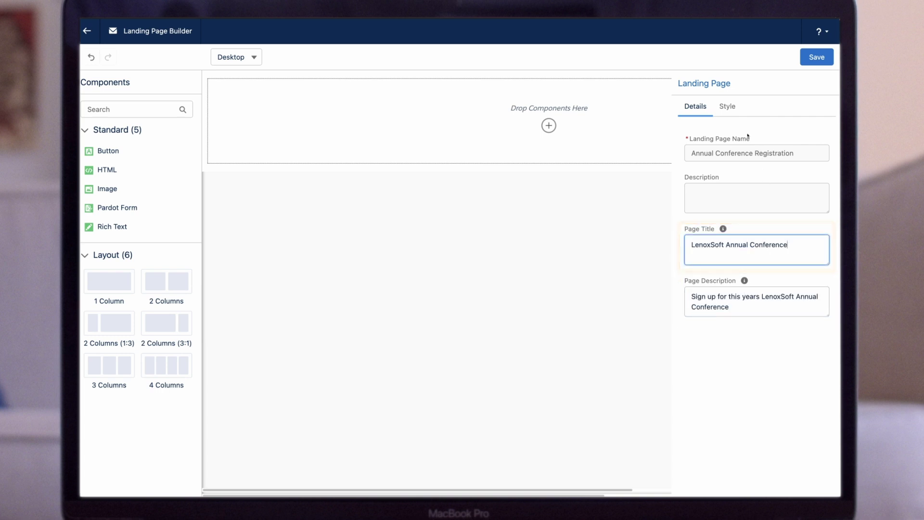
# - Set the landing page's background color to light blue #D8E5FF
pyautogui.click(734, 109)
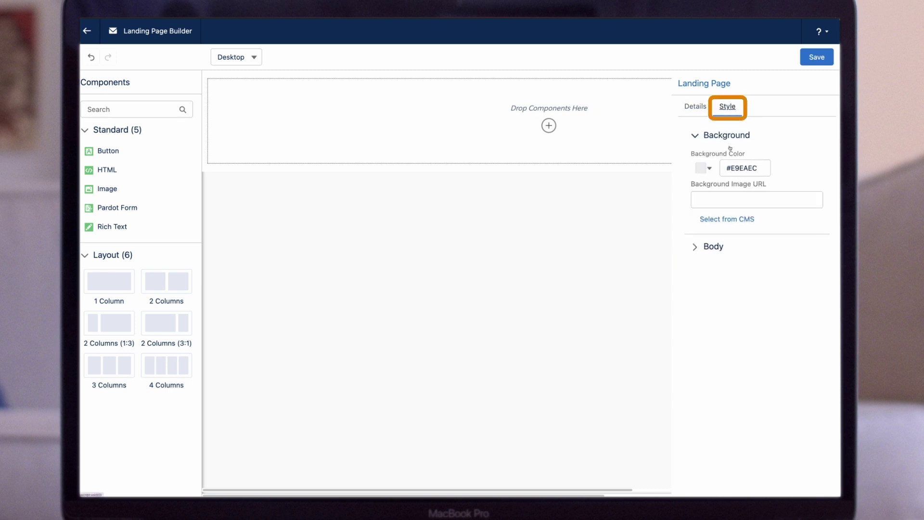
pyautogui.click(710, 169)
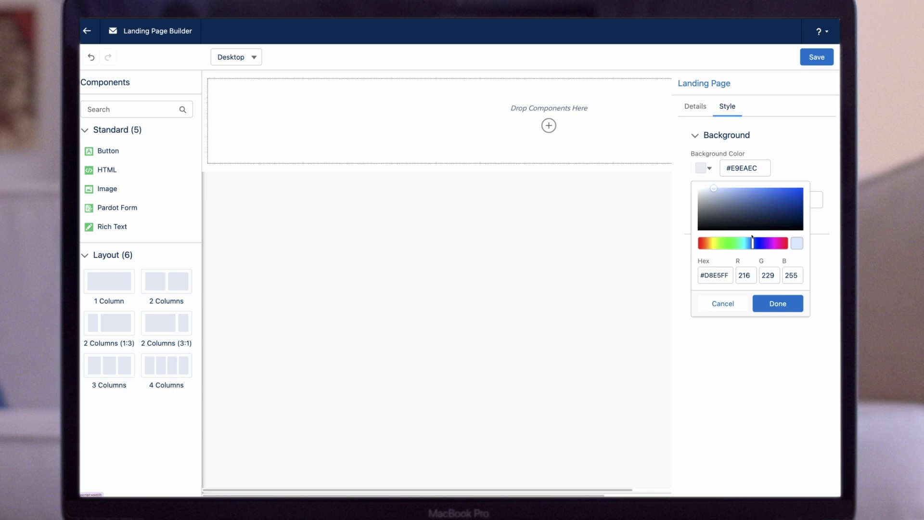
pyautogui.click(778, 304)
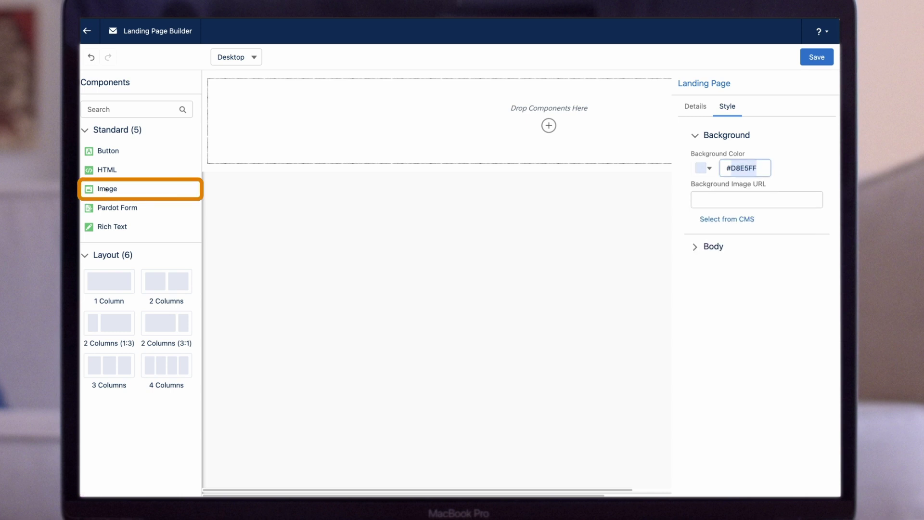
# - Add an Image component to the empty page and fill it with the Header image from the CMS
pyautogui.moveTo(105, 191); pyautogui.dragTo(290, 145)
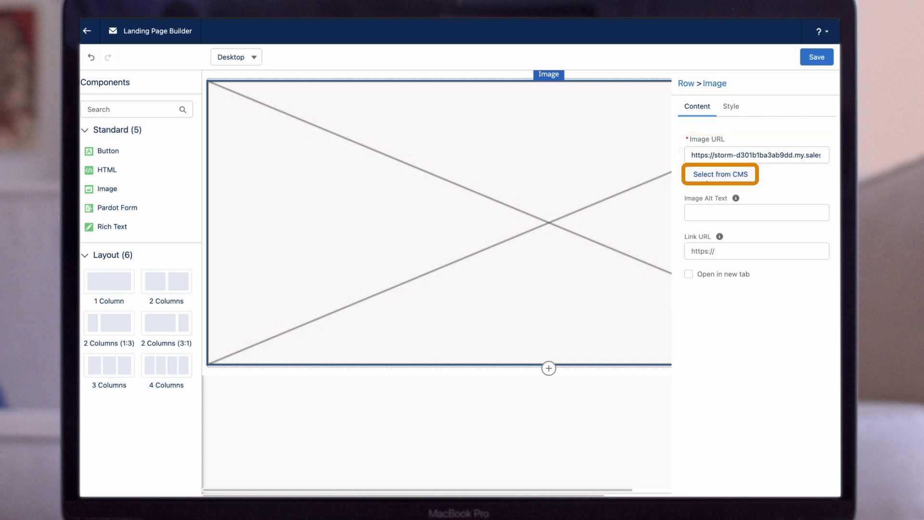
pyautogui.click(707, 180)
pyautogui.click(371, 198)
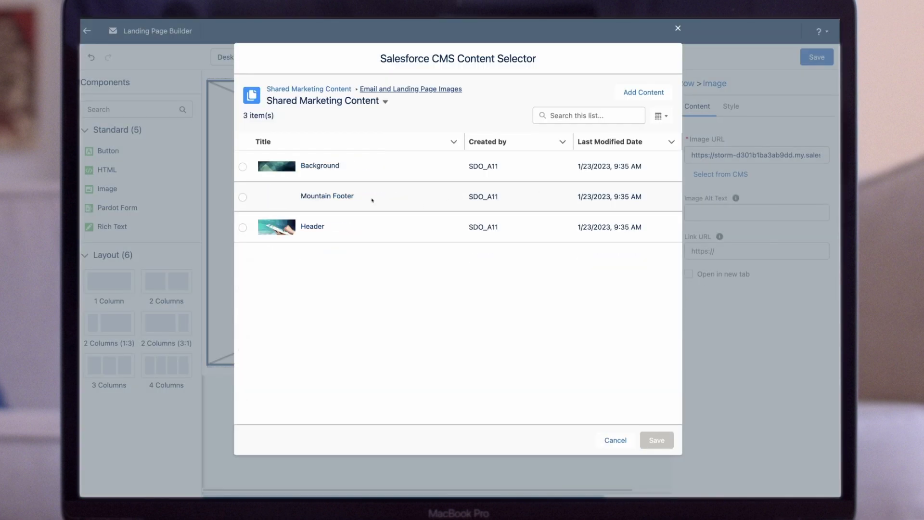
pyautogui.click(243, 227)
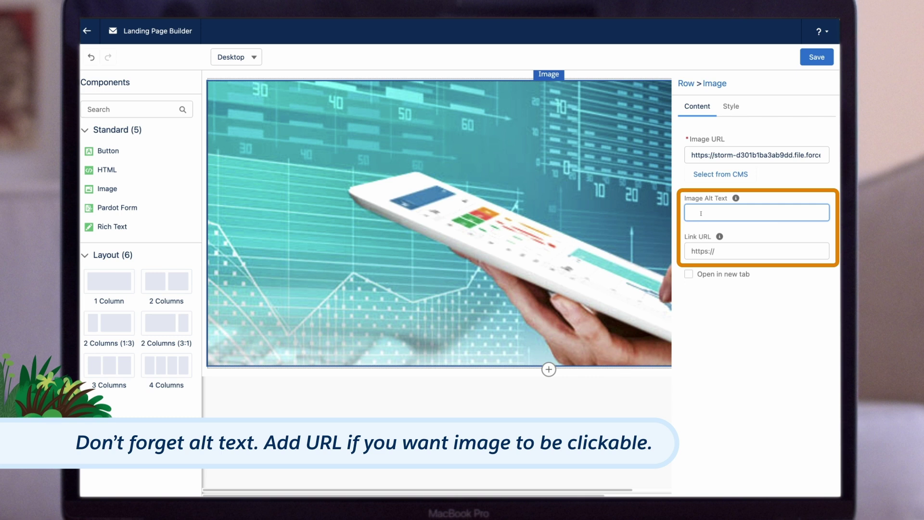
pyautogui.click(715, 251)
pyautogui.press('super+v')
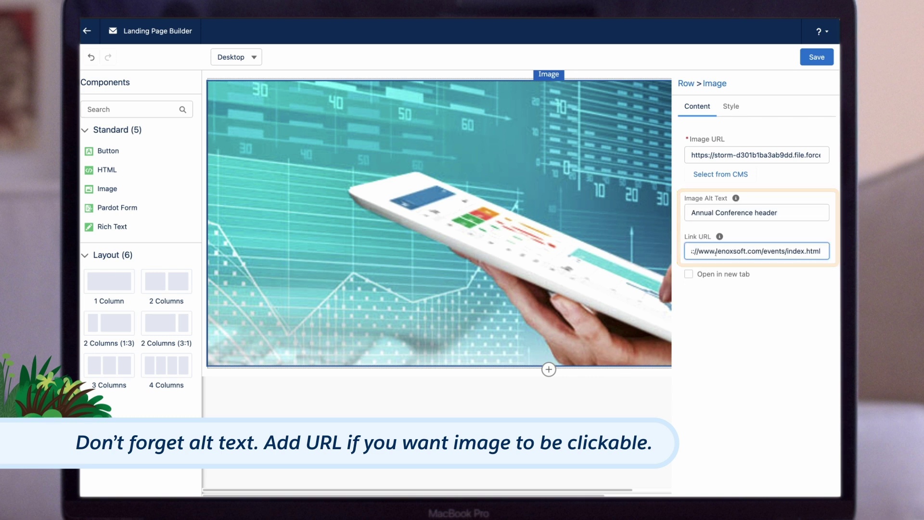
pyautogui.click(730, 107)
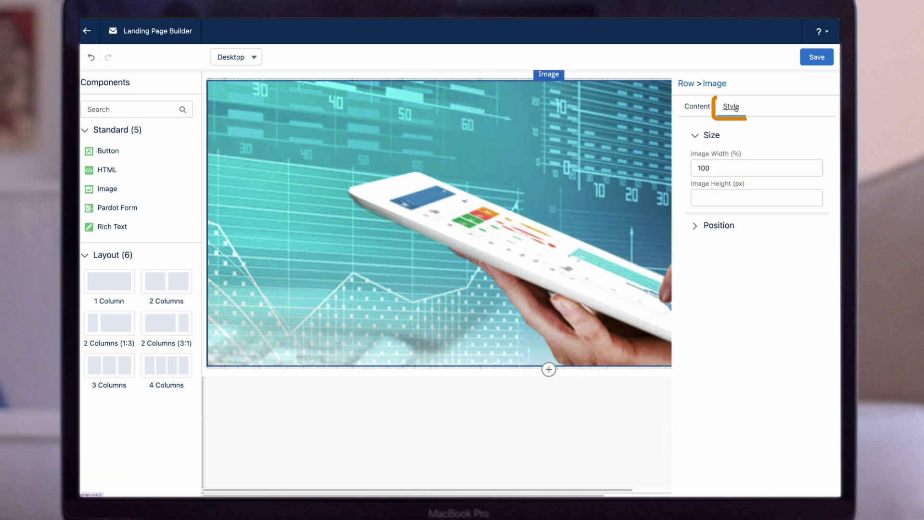
pyautogui.click(701, 255)
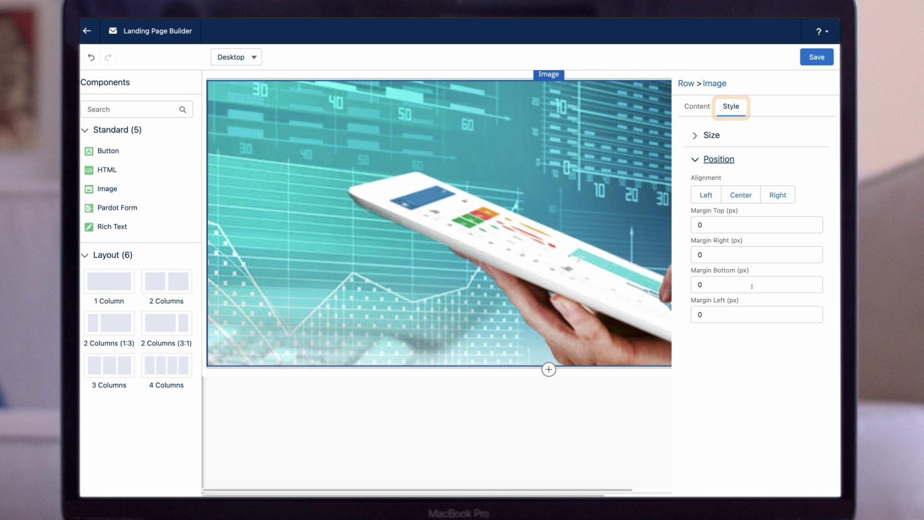
# - Insert a 2 Columns row below the image and paste the conference announcement into a Rich Text component in its first column
pyautogui.moveTo(161, 278); pyautogui.dragTo(272, 403)
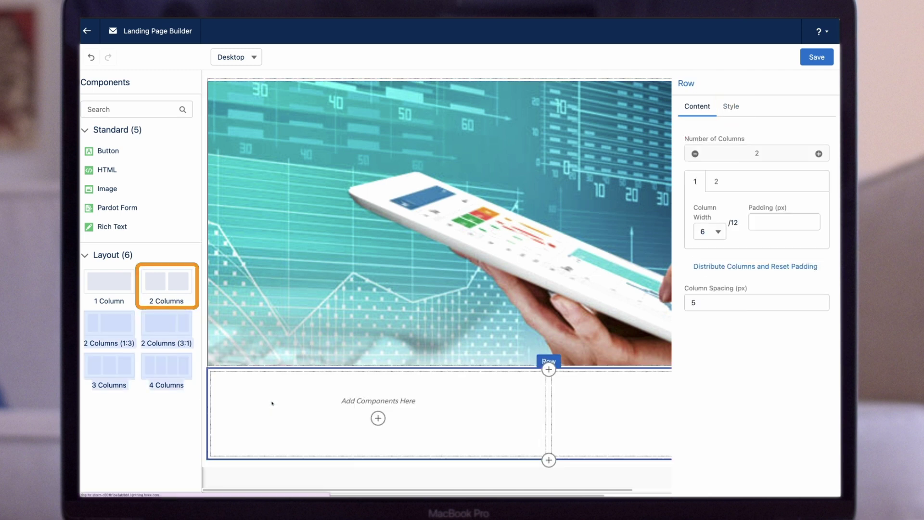
pyautogui.moveTo(112, 226); pyautogui.dragTo(337, 423)
pyautogui.hotkey('ctrl', 'v')
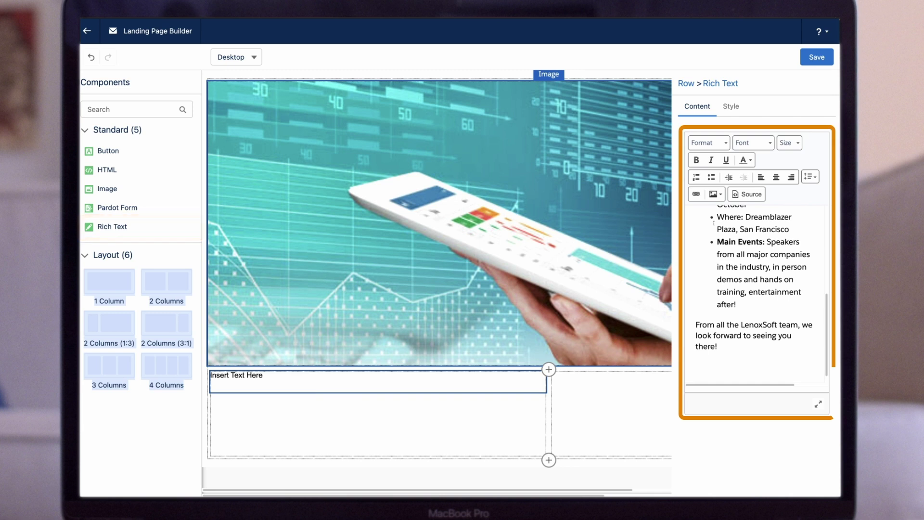
pyautogui.press('BackSpace')
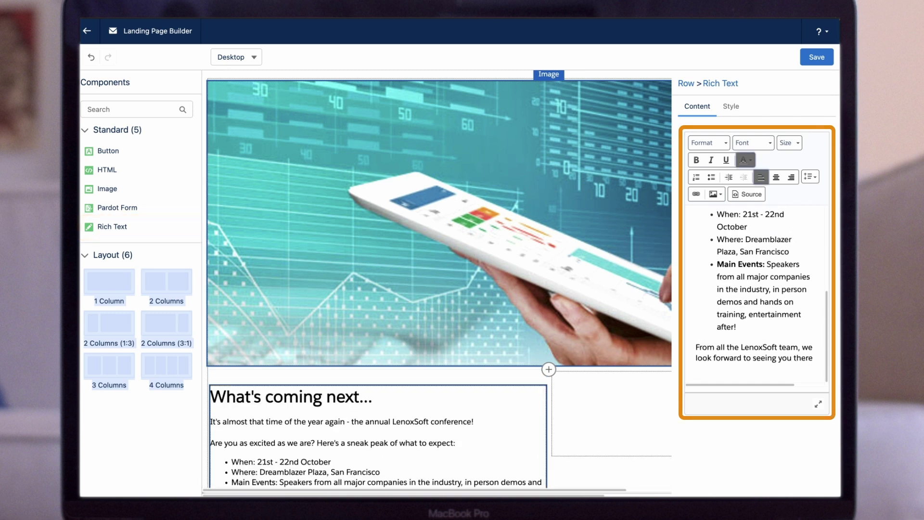
# - Make the word "When" bold in the announcement's bullet list and set the font of all the text to Cambria
pyautogui.doubleClick(727, 213)
pyautogui.hotkey('ctrl', 'b')
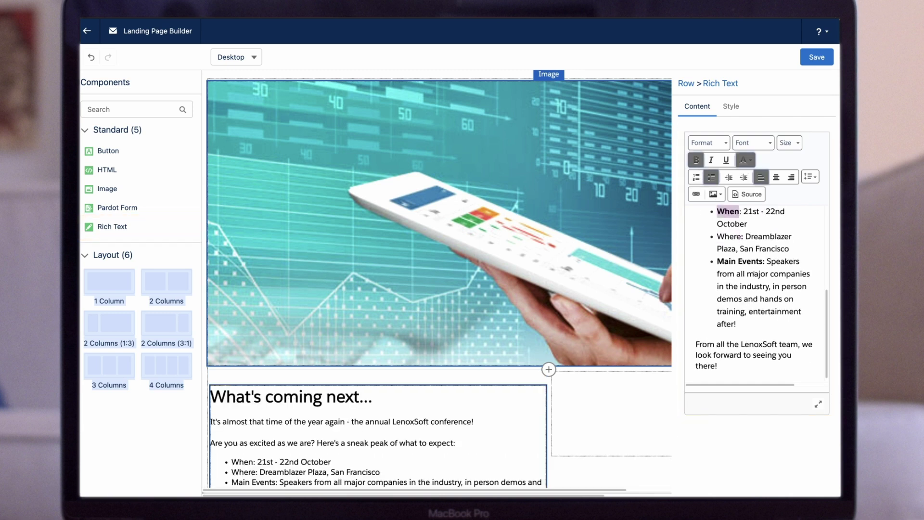
pyautogui.scroll(5, 754, 274)
pyautogui.hotkey('ctrl', 'a')
pyautogui.click(753, 142)
pyautogui.scroll(-2, 761, 204)
pyautogui.click(761, 210)
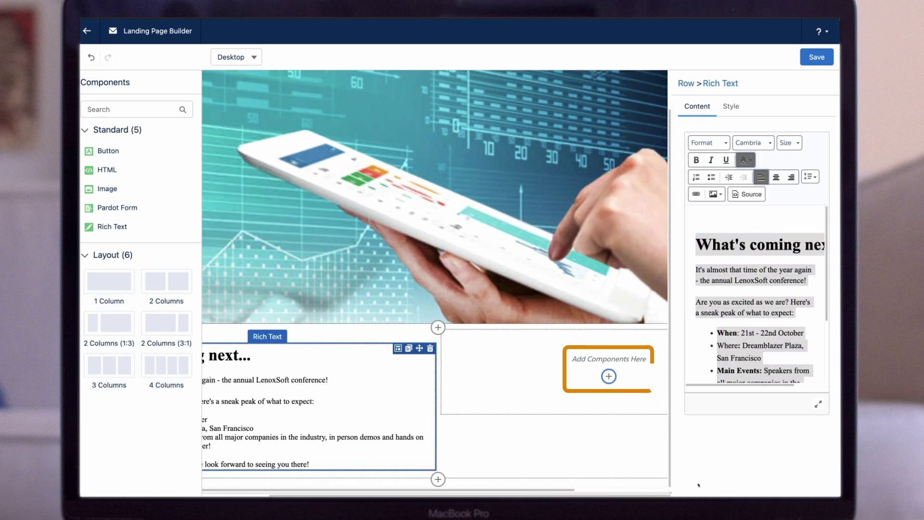
# - Add a Pardot Form component to the row's second column, using the Event Registration form
pyautogui.click(609, 376)
pyautogui.write('Pard')
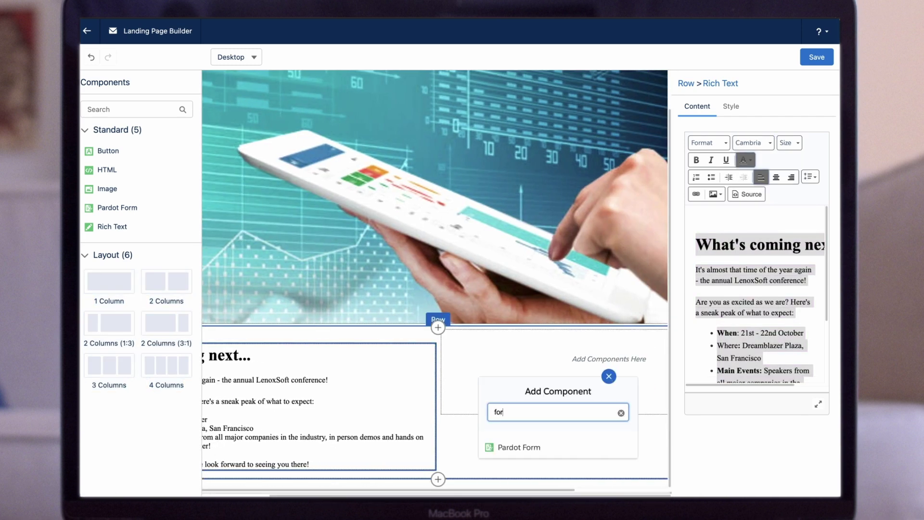
pyautogui.click(546, 446)
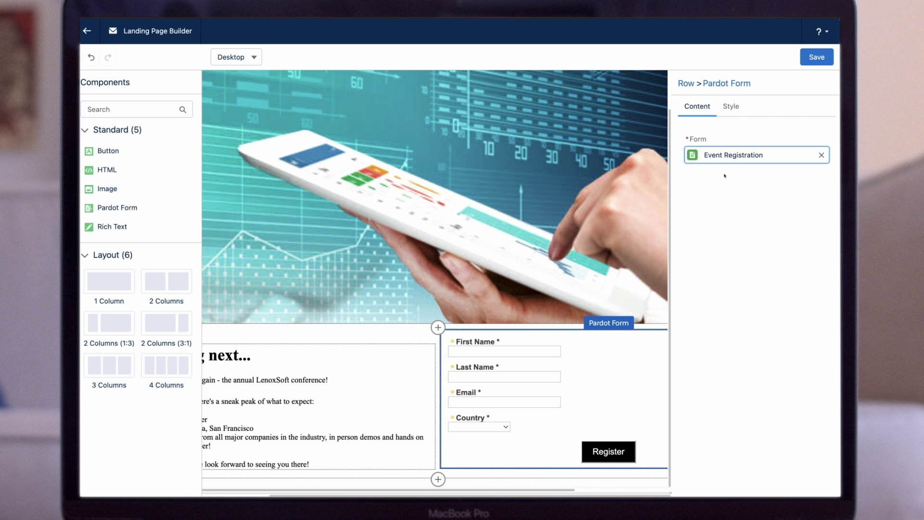
# - Set the form's label position to Left and change the label font to a serif typeface
pyautogui.click(731, 106)
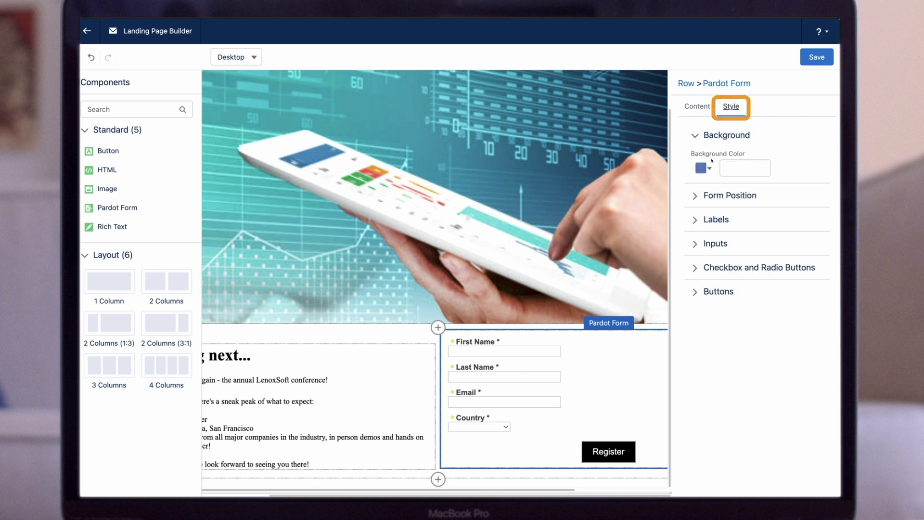
pyautogui.click(695, 220)
pyautogui.click(694, 221)
pyautogui.click(723, 256)
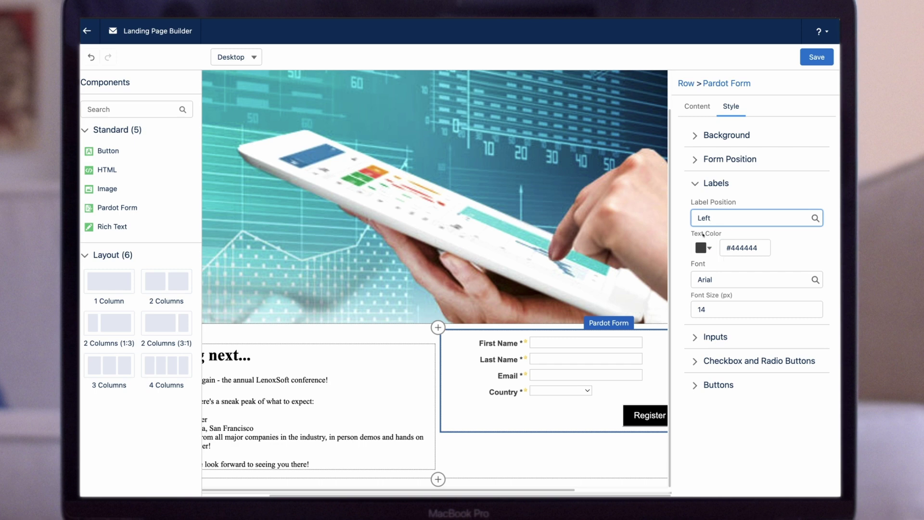
pyautogui.click(695, 188)
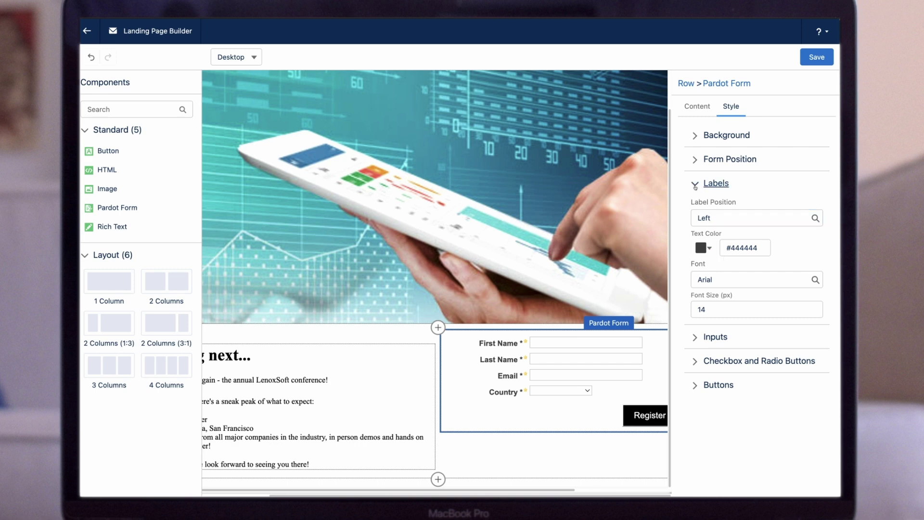
pyautogui.click(722, 279)
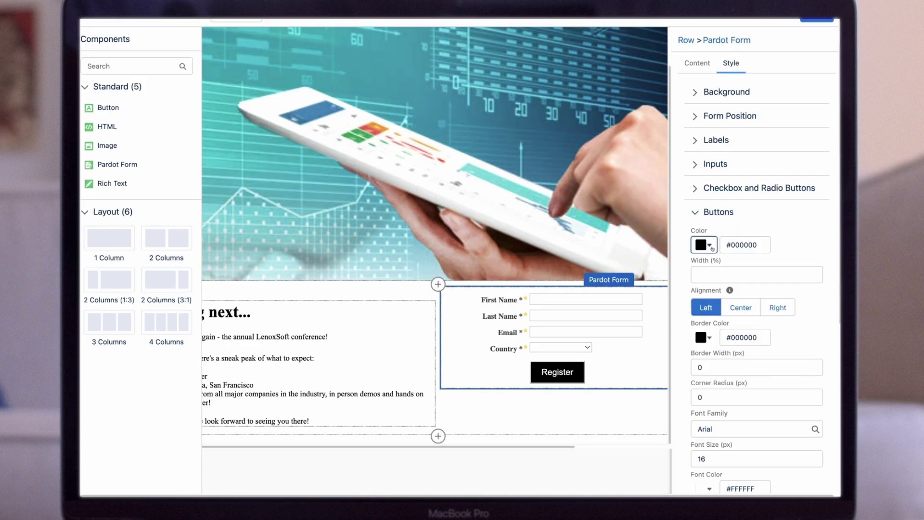
# - Style the form's Register button with color #182BD0, a 10 px corner radius, the Cambria font and a larger font size
pyautogui.click(702, 245)
pyautogui.click(759, 318)
pyautogui.click(791, 272)
pyautogui.click(777, 380)
pyautogui.scroll(-1, 756, 385)
pyautogui.click(719, 398)
pyautogui.click(719, 385)
pyautogui.click(729, 423)
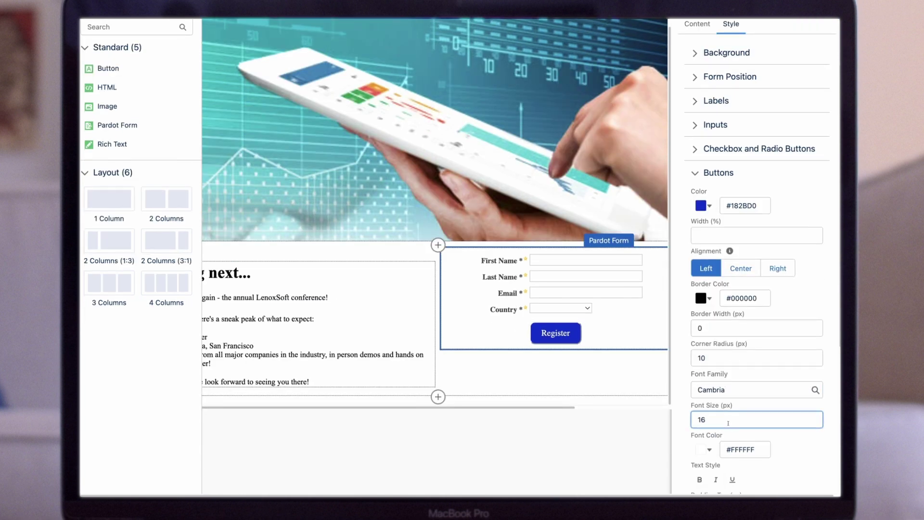
pyautogui.click(787, 450)
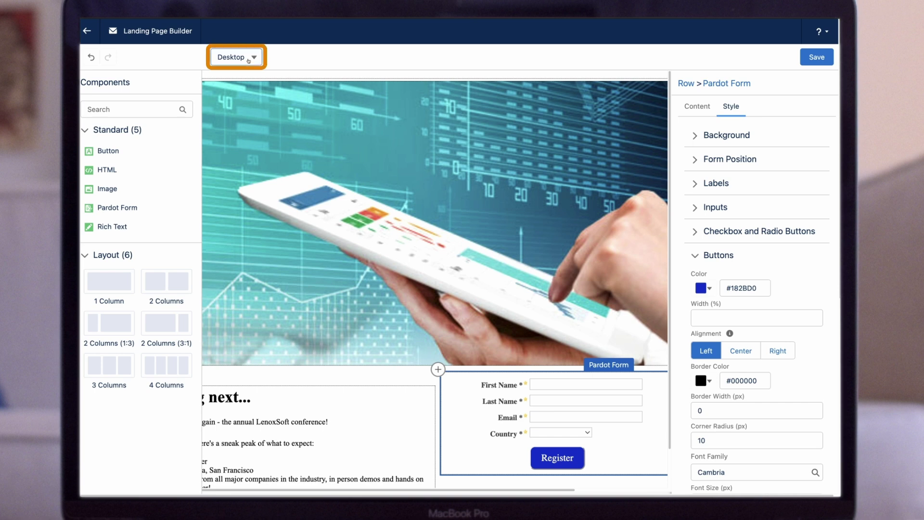
# - Preview the landing page in the Tablet and Phone layouts
pyautogui.click(249, 61)
pyautogui.click(299, 98)
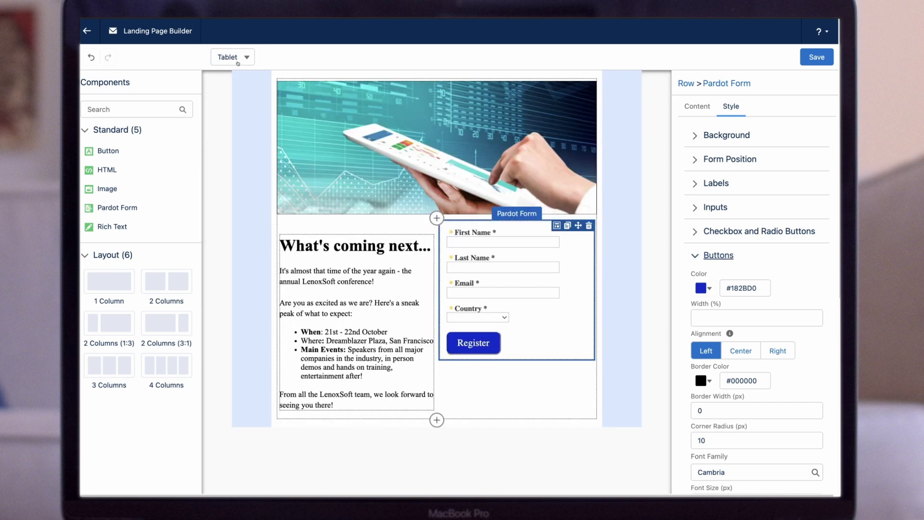
pyautogui.click(237, 59)
pyautogui.click(237, 116)
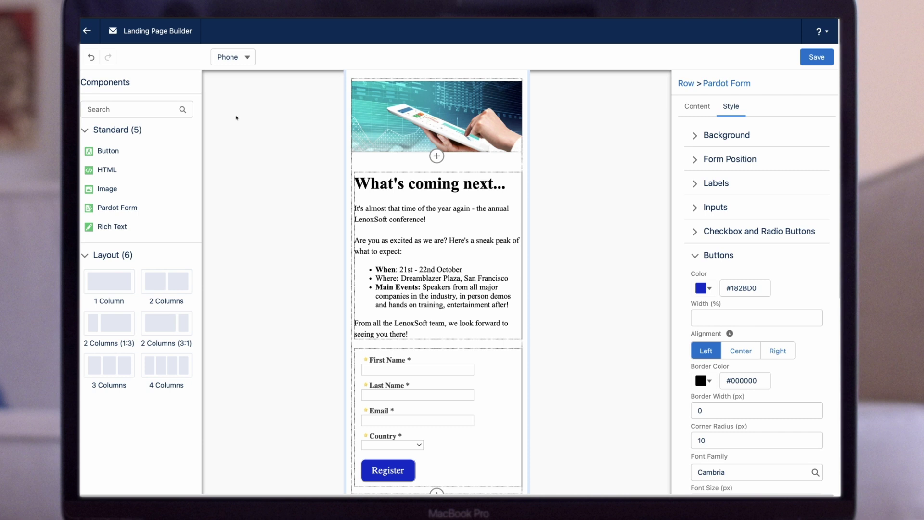
# - Save the landing page design and return to its record page
pyautogui.click(818, 59)
pyautogui.click(87, 31)
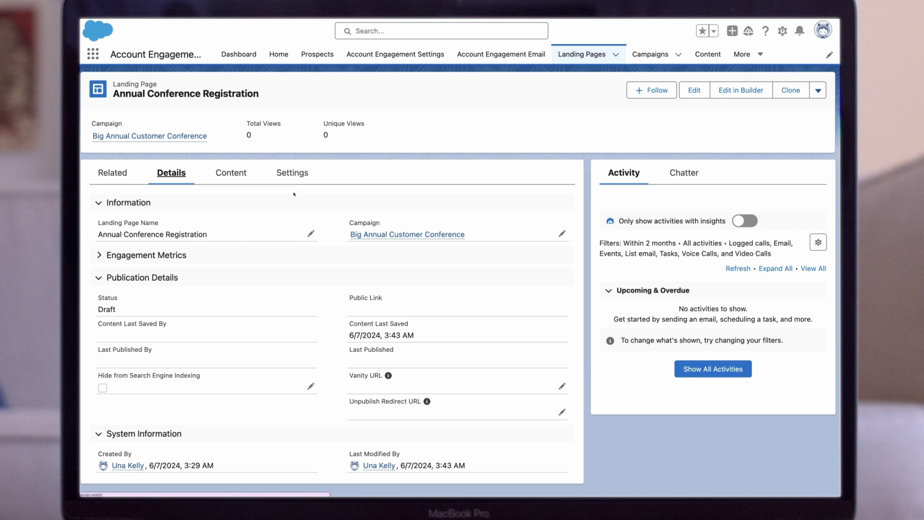
# - Review the landing page's header and footer code settings and its content preview
pyautogui.click(291, 175)
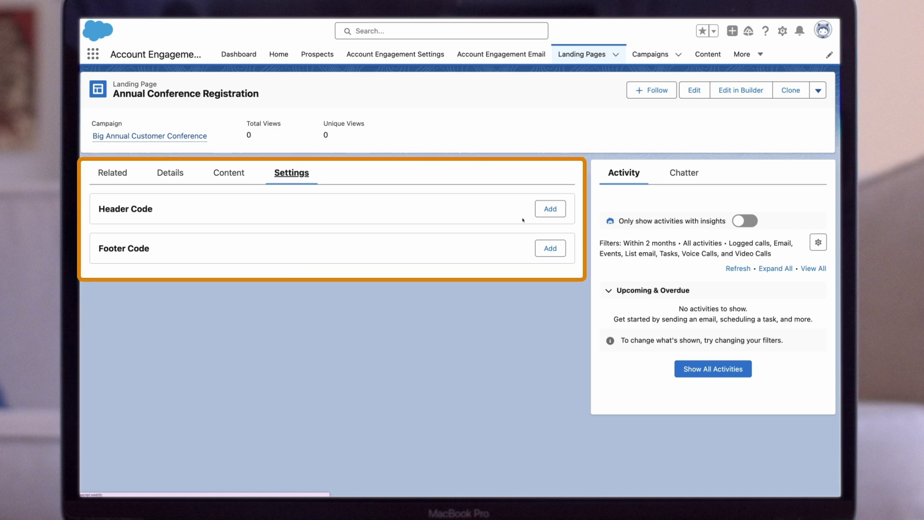
pyautogui.click(549, 209)
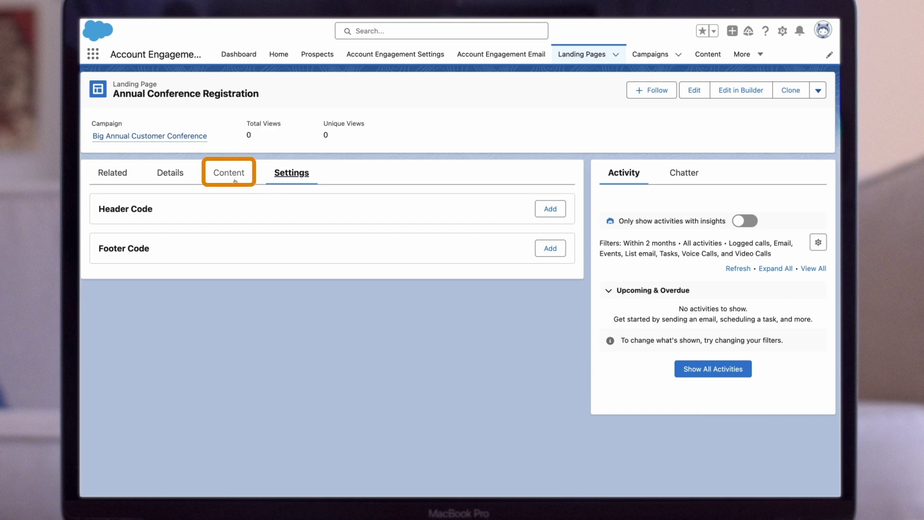
pyautogui.click(229, 174)
pyautogui.scroll(-2, 447, 236)
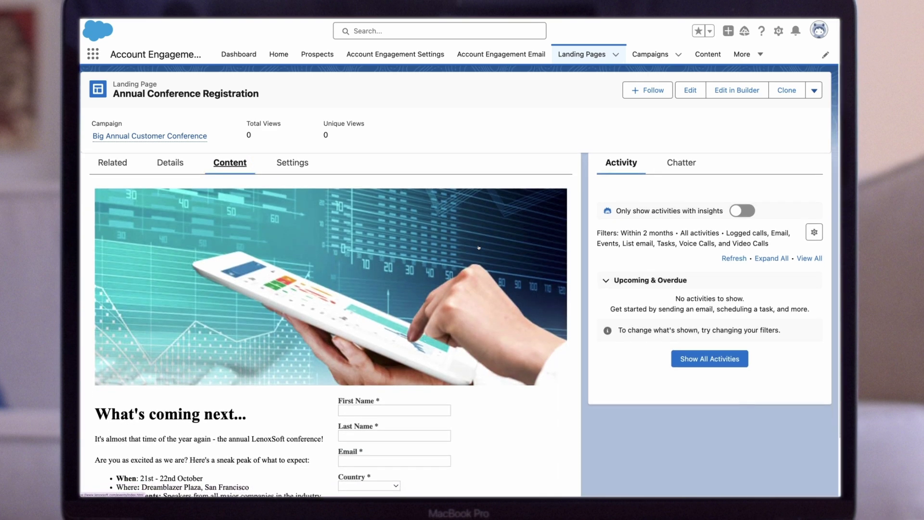
pyautogui.scroll(-1, 478, 247)
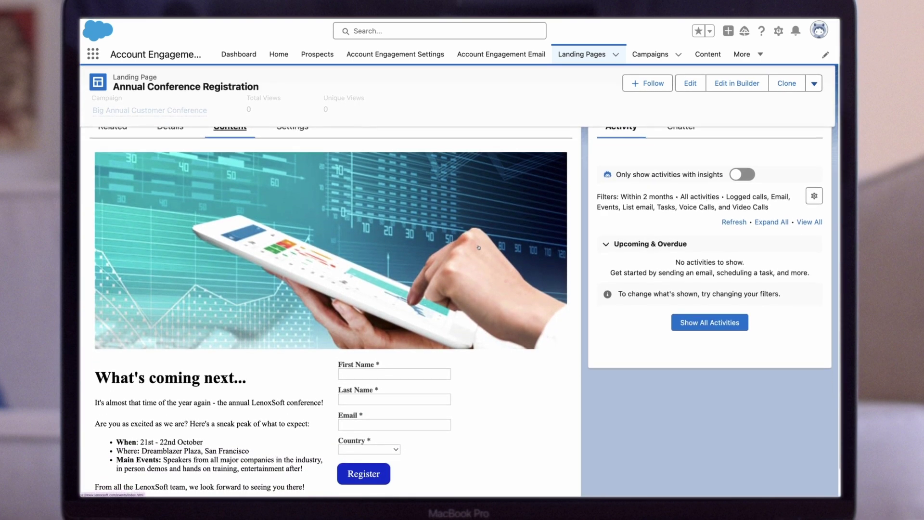
pyautogui.scroll(2, 479, 247)
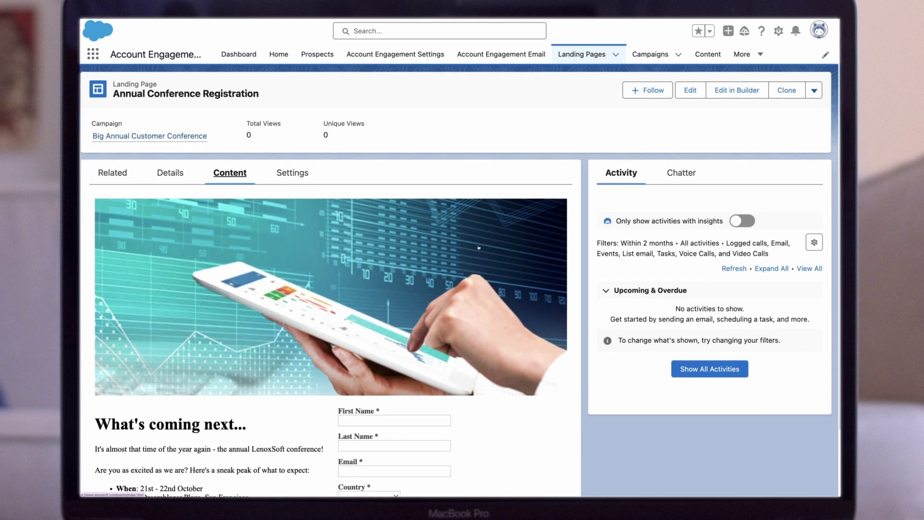
# - Publish the Annual Conference Registration landing page from its record and confirm making it public
pyautogui.click(182, 177)
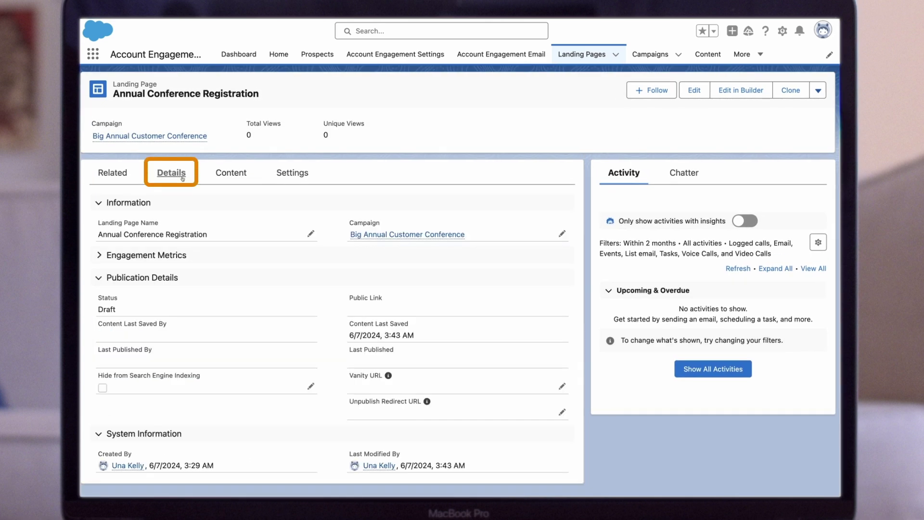
pyautogui.click(817, 90)
pyautogui.click(791, 131)
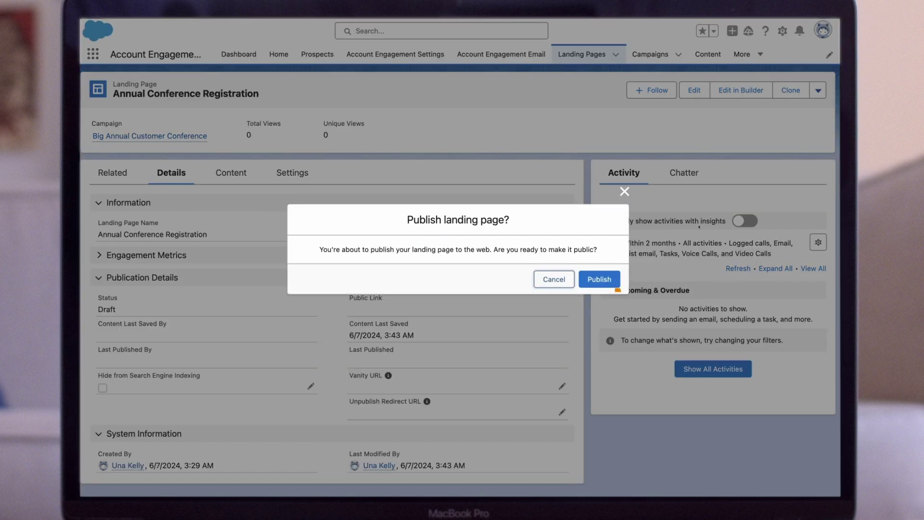
pyautogui.click(593, 283)
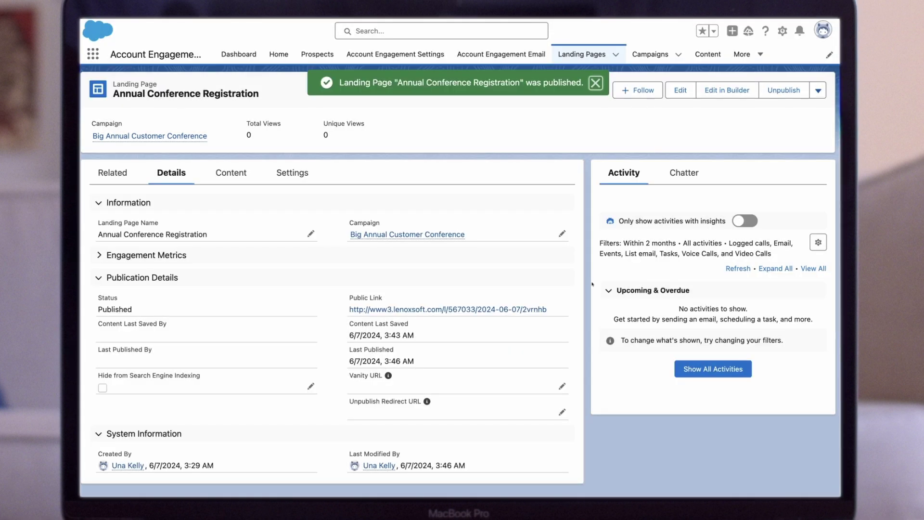